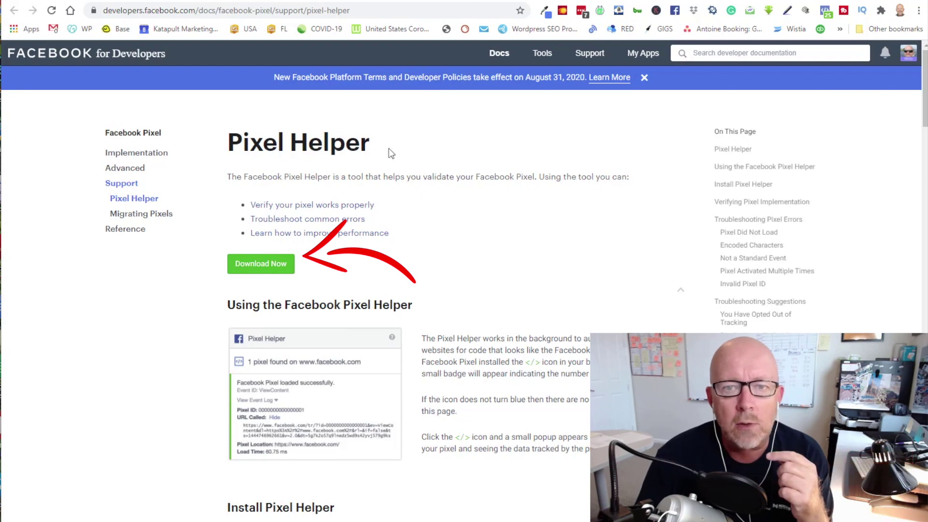
# Step: Check Pixel Helper on antoinedupont.com (no pixels) and katapult.marketing (2 PageView pixels)
pyautogui.hotkey('ctrl', 'Tab')
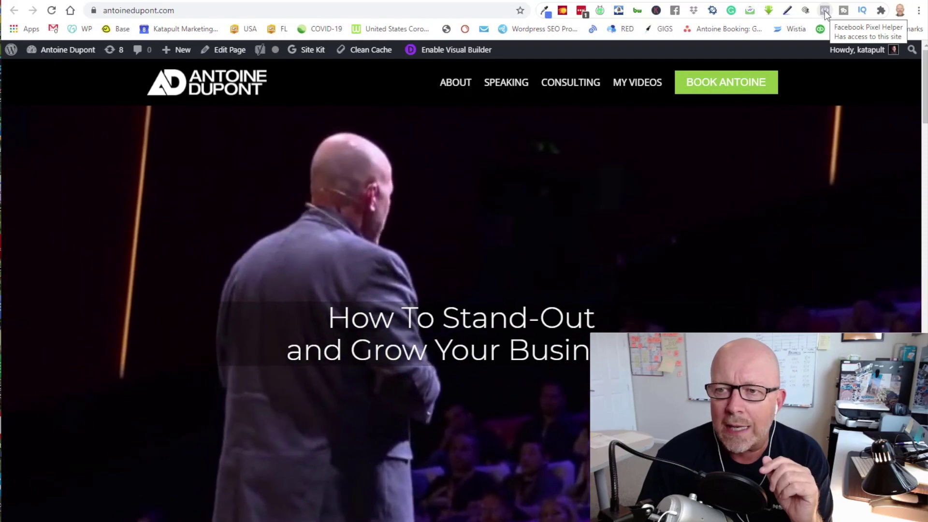
pyautogui.click(824, 11)
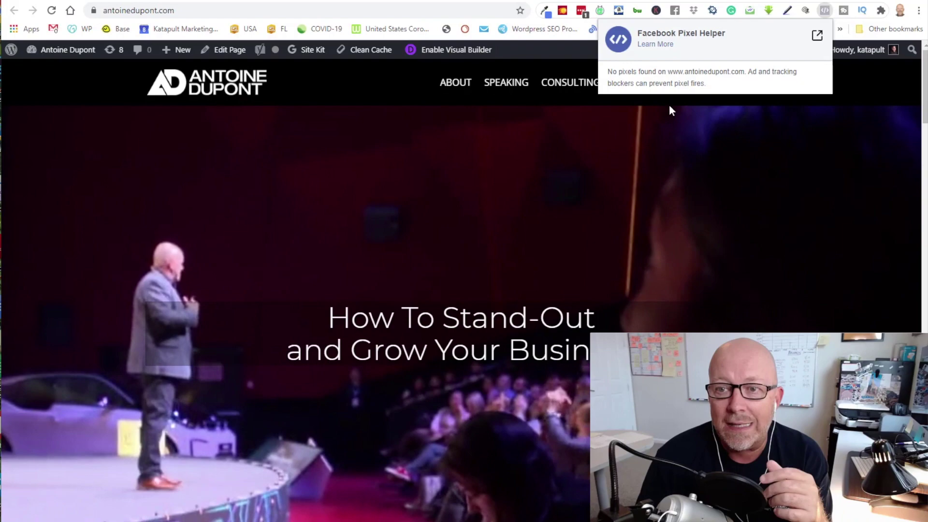
pyautogui.click(671, 1)
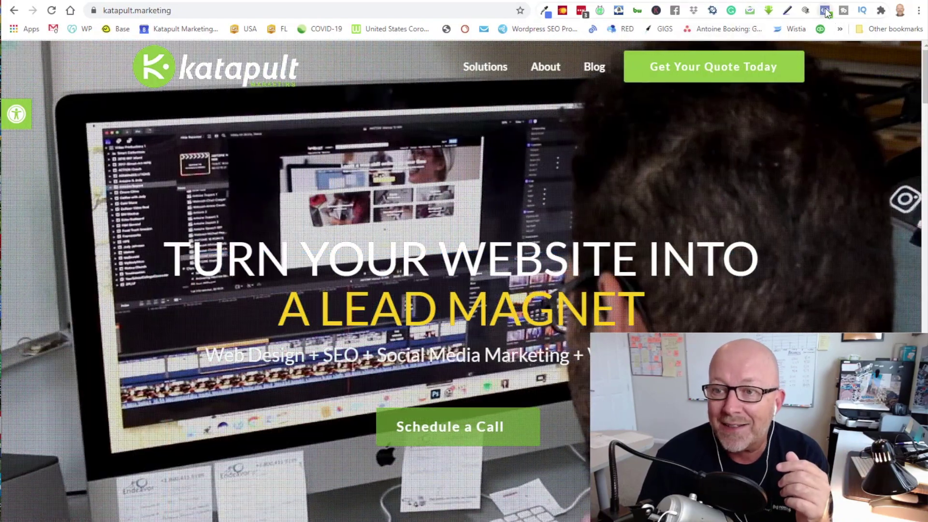
pyautogui.click(825, 10)
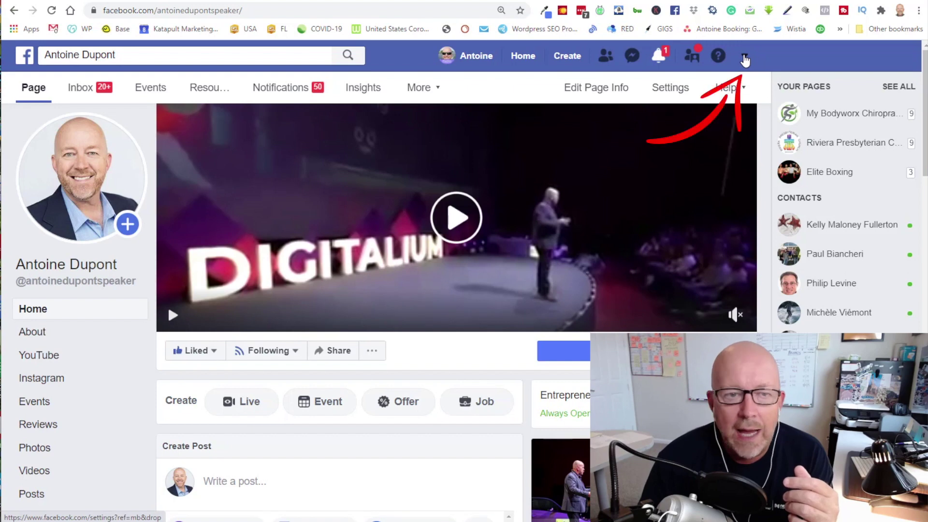
# Step: Go to Ads Manager's Ad Accounts page via Manage Ads and show the business tools list
pyautogui.click(745, 57)
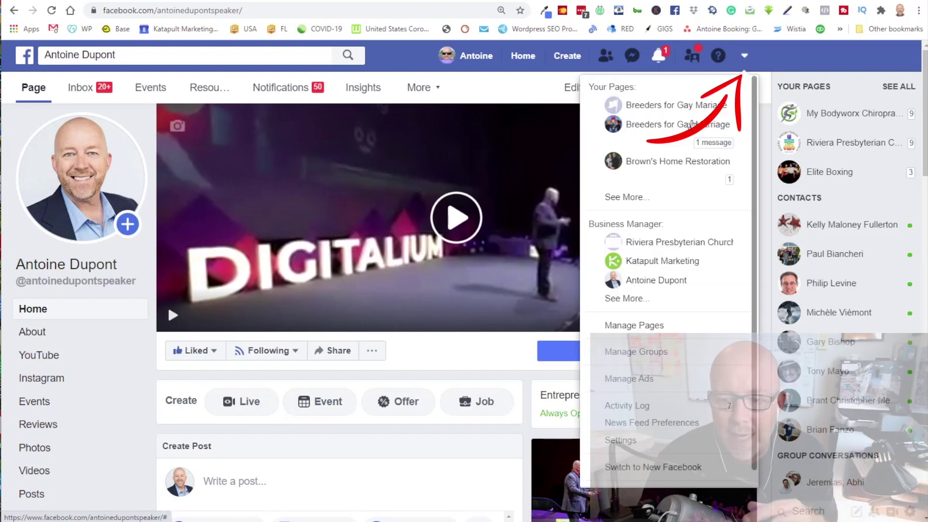
pyautogui.click(631, 379)
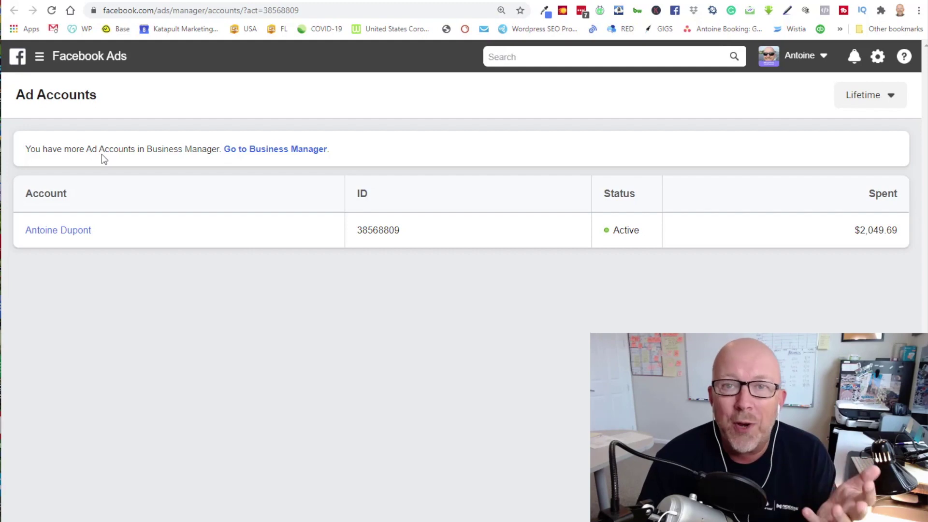
pyautogui.click(40, 63)
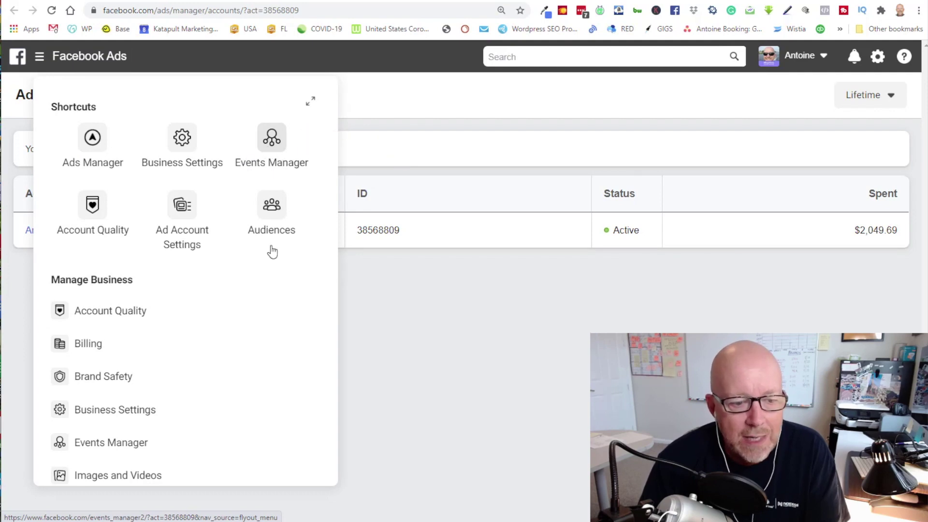
# Step: In Events Manager, start connecting a Web data source and pick Facebook Pixel as the method
pyautogui.click(271, 167)
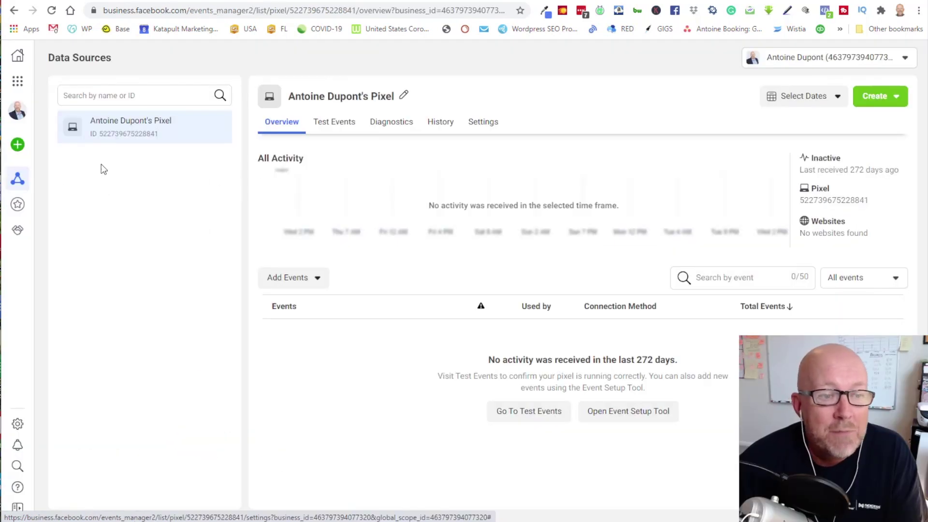
pyautogui.moveTo(11, 152)
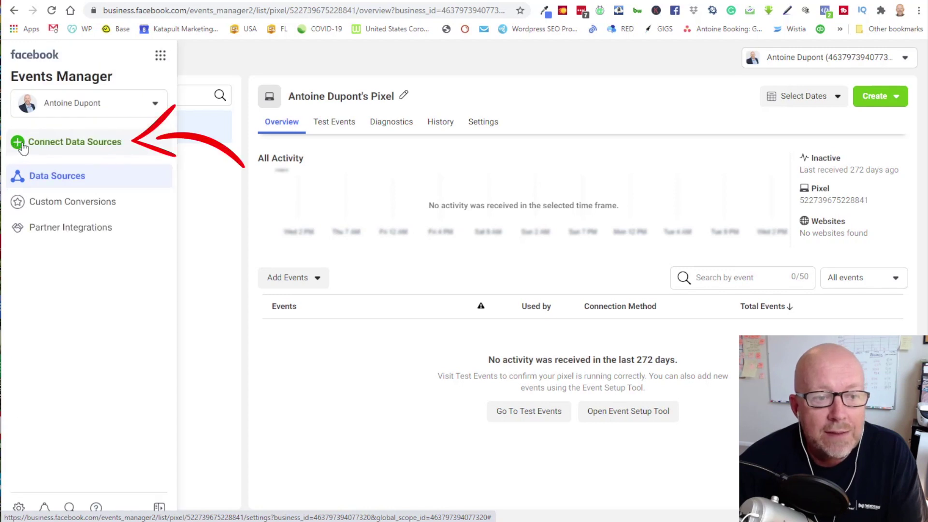
pyautogui.click(61, 143)
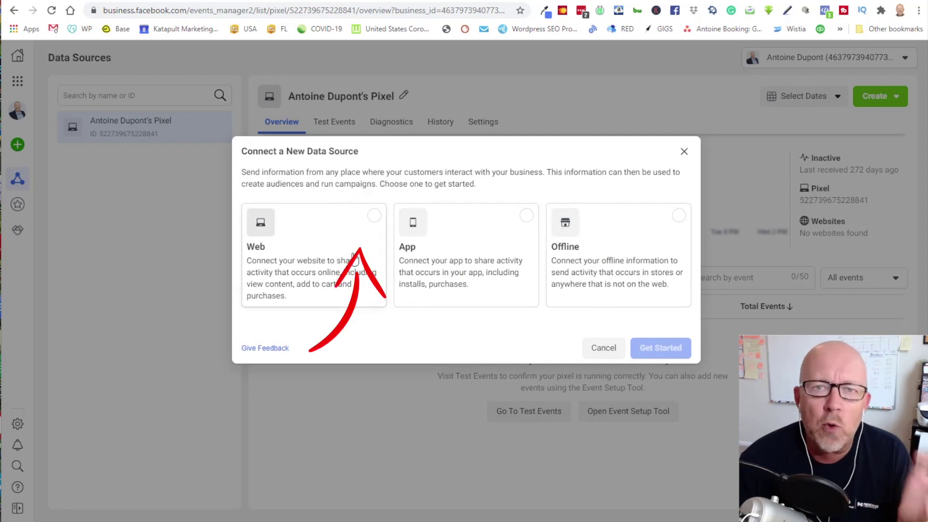
pyautogui.click(314, 246)
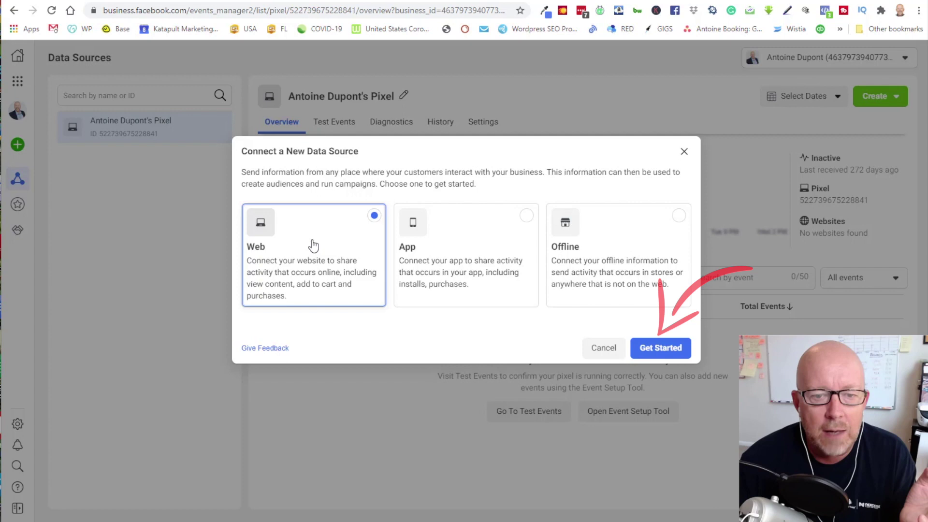
pyautogui.click(646, 348)
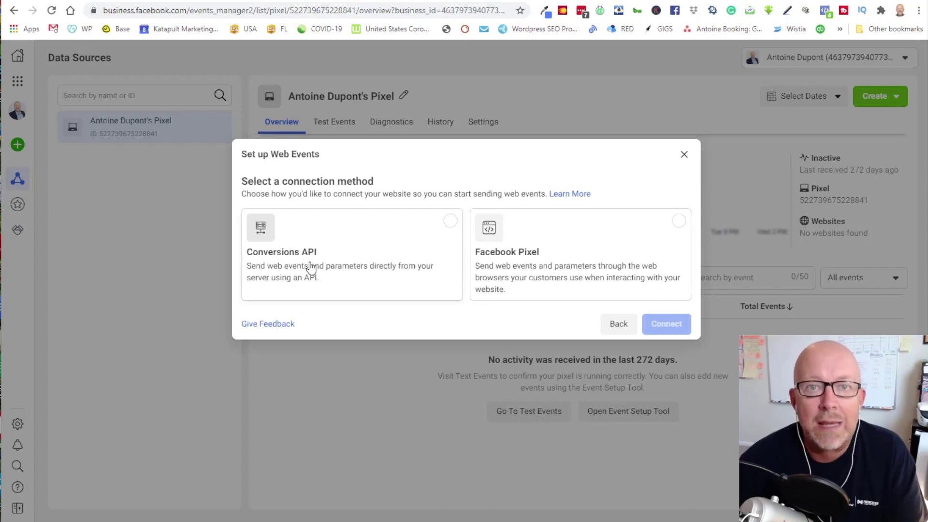
pyautogui.click(579, 255)
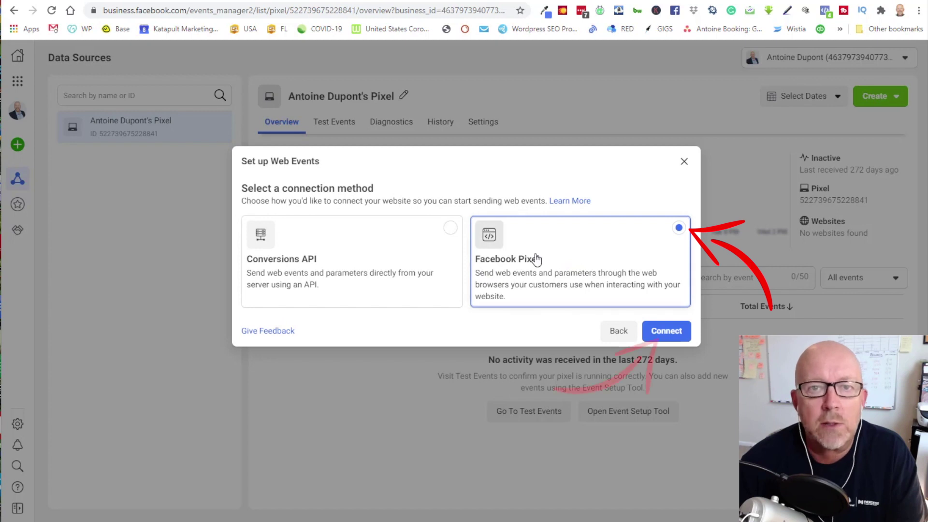
# Step: Create a pixel named 'AD Pixel' and choose to install its base code manually
pyautogui.click(664, 334)
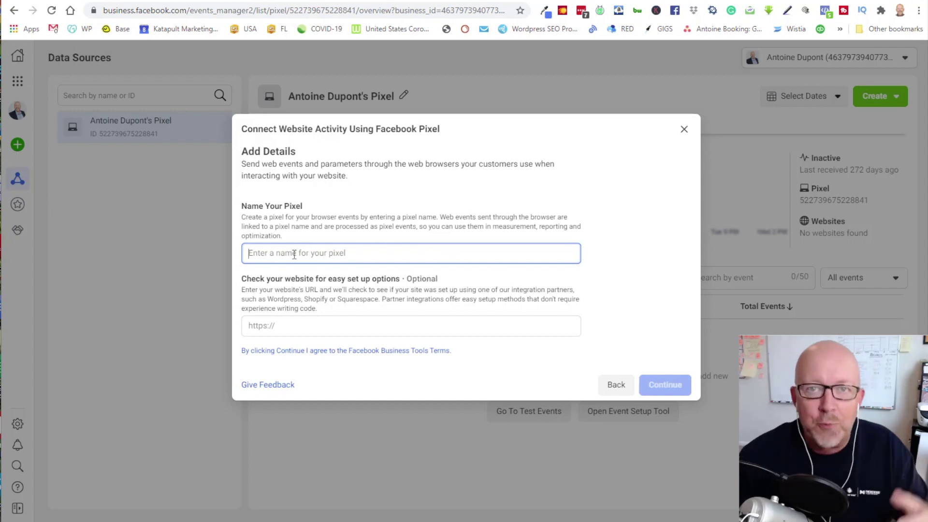
pyautogui.write('A')
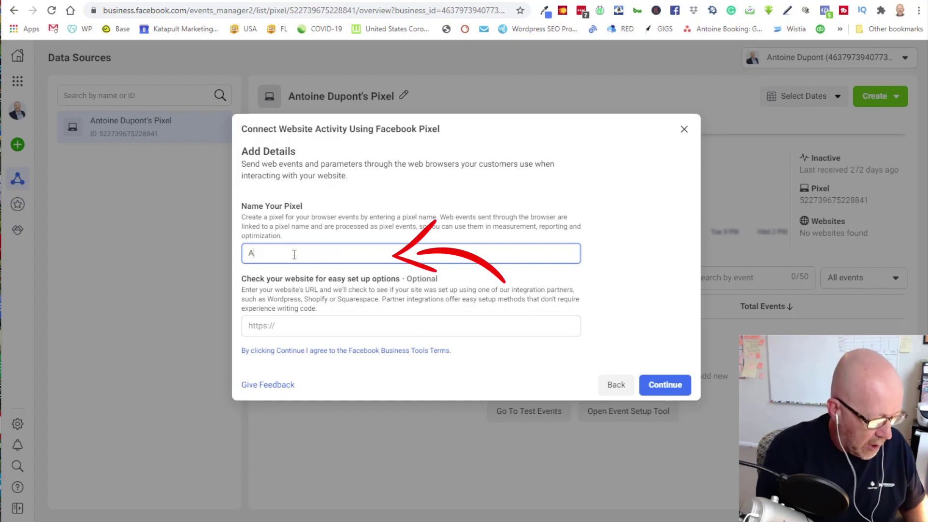
pyautogui.write('D Pixel')
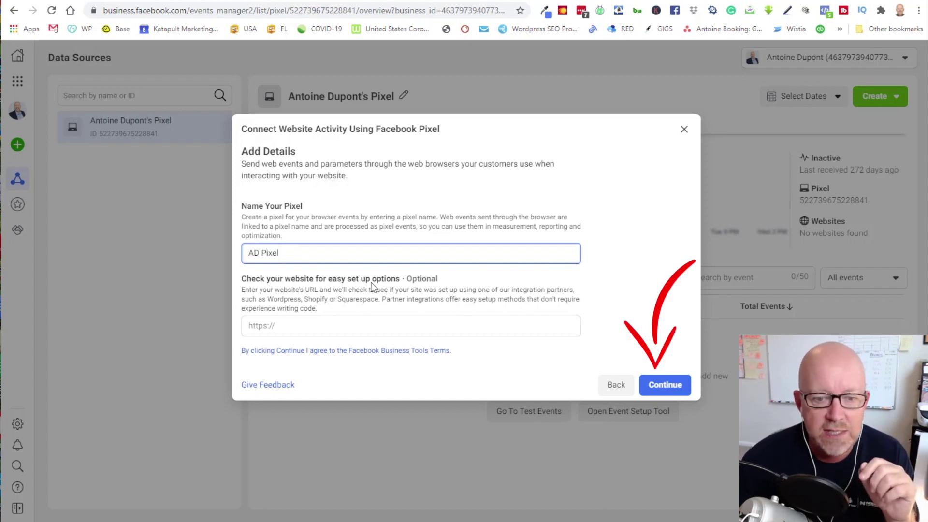
pyautogui.click(661, 384)
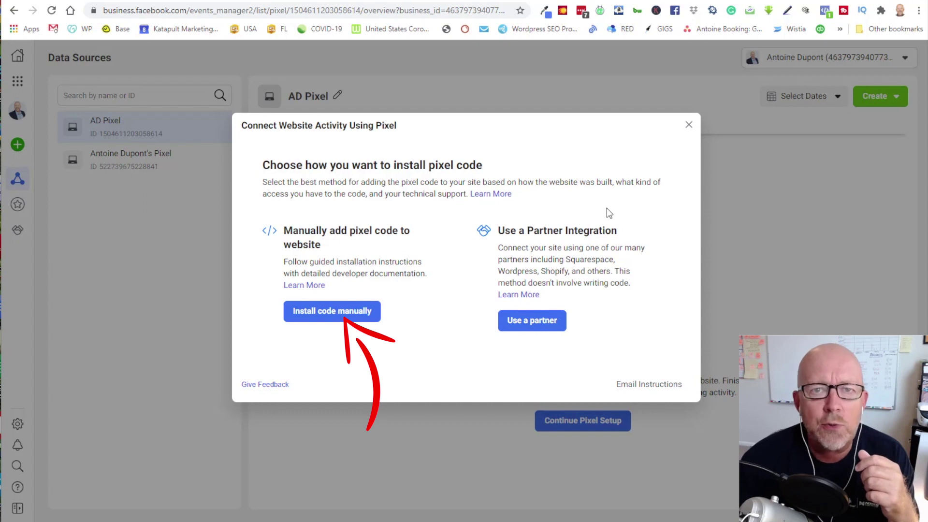
pyautogui.click(335, 314)
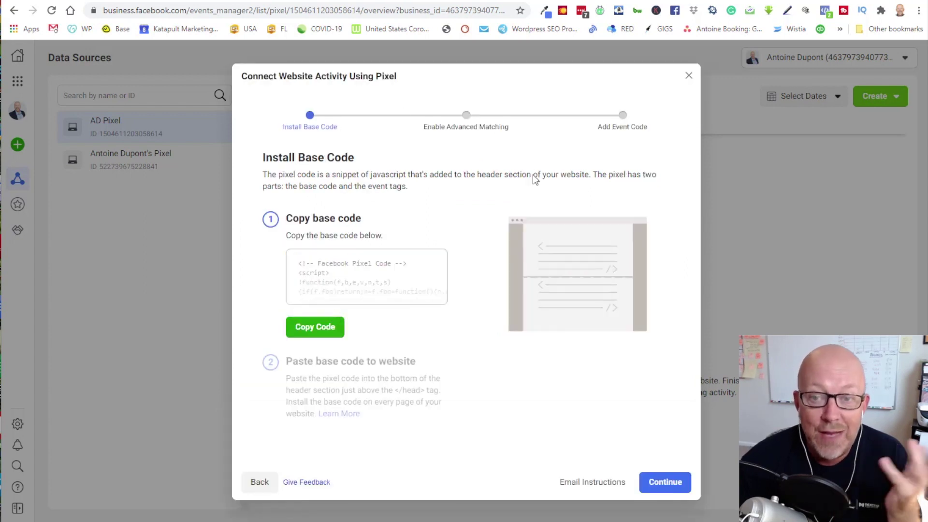
# Step: Copy the AD Pixel base code and move to the WordPress admin dashboard
pyautogui.click(312, 341)
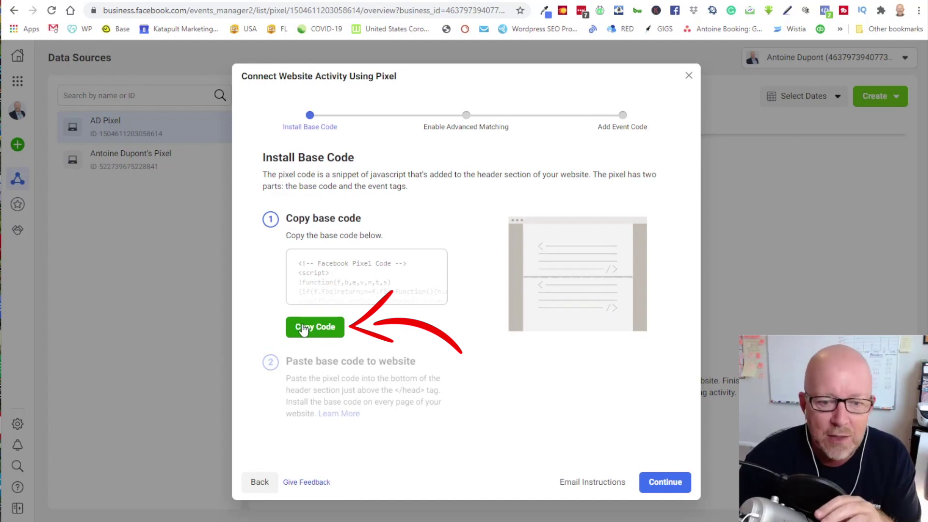
pyautogui.click(304, 329)
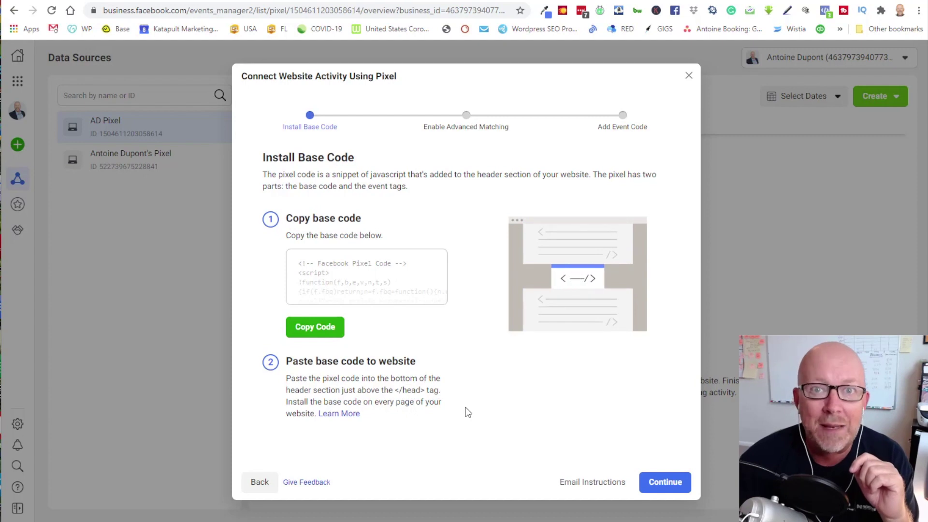
pyautogui.hotkey('ctrl', 'Tab')
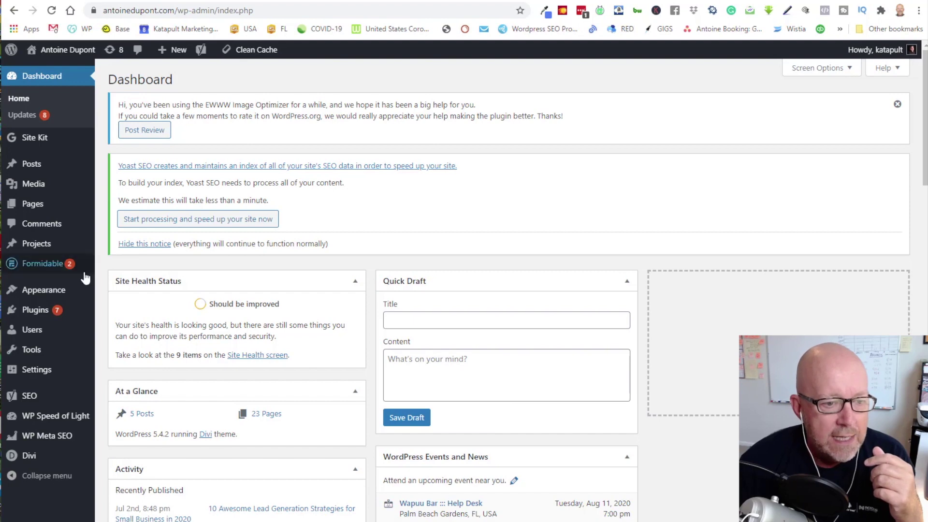
# Step: Open Appearance > Theme Editor and scroll the Divi theme files list down to header.php
pyautogui.moveTo(35, 289)
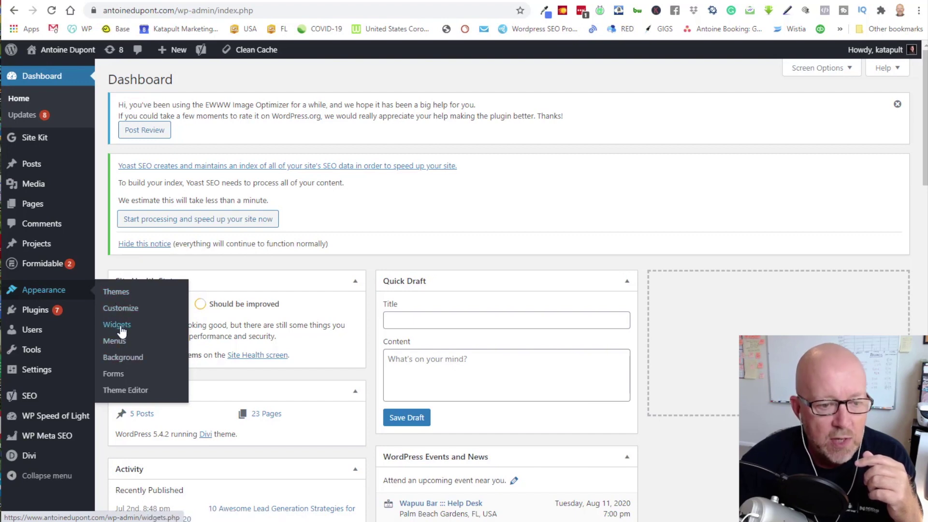
pyautogui.click(123, 394)
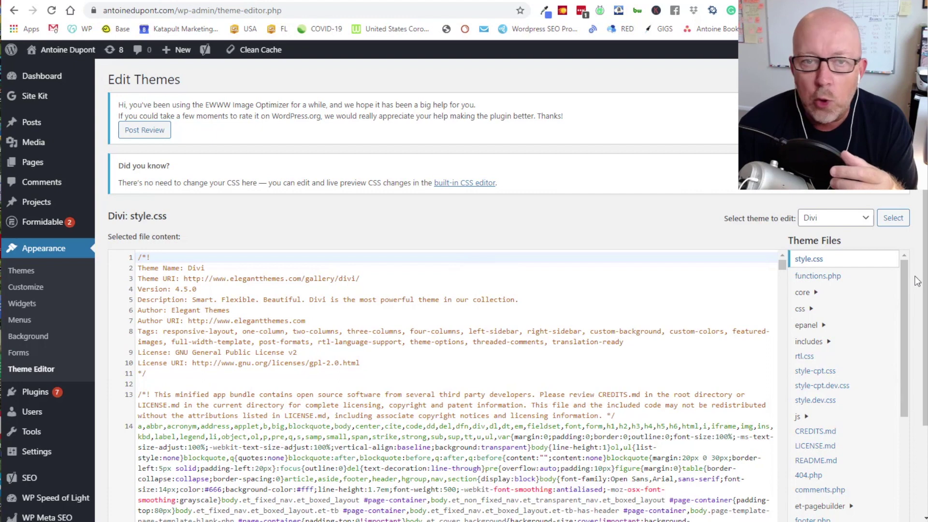
pyautogui.scroll(-1, 917, 281)
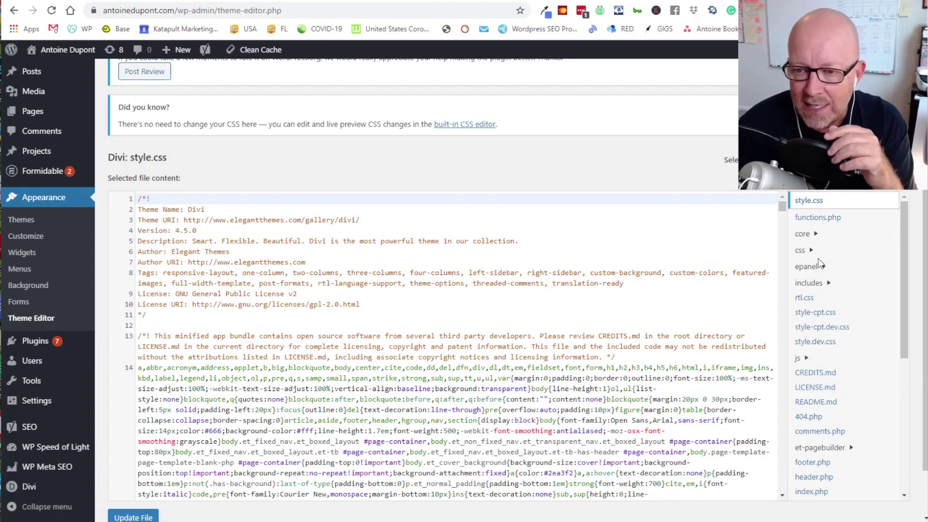
pyautogui.scroll(-1, 820, 263)
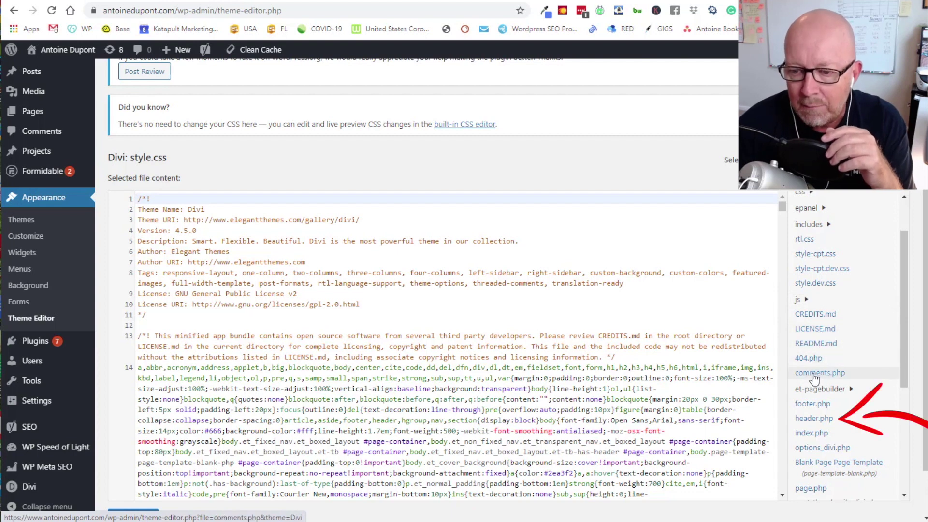
# Step: Open header.php and locate the opening head tag and the closing </head> on line 28
pyautogui.click(813, 420)
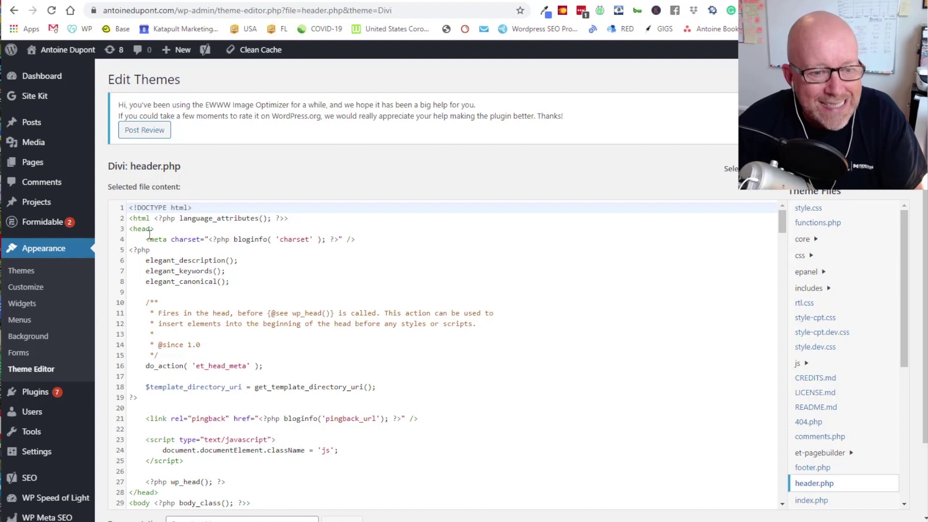
pyautogui.moveTo(130, 229); pyautogui.dragTo(149, 230)
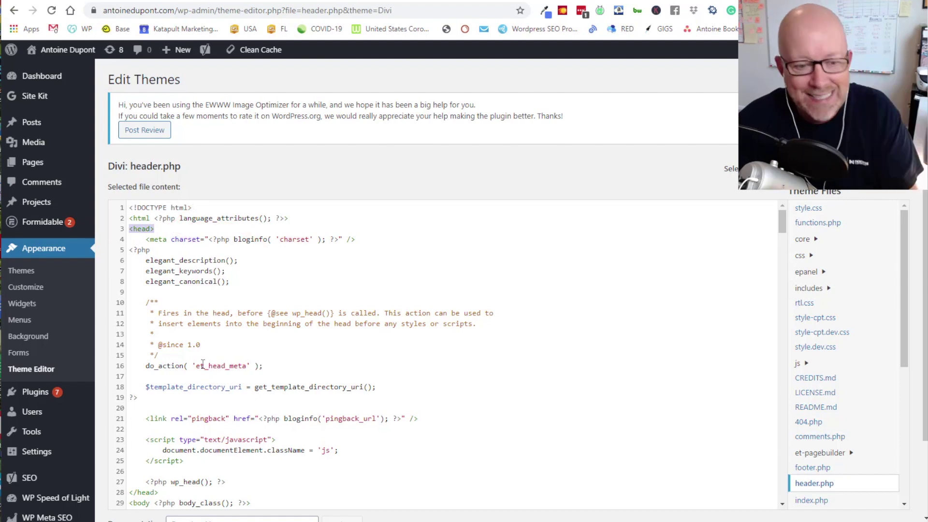
pyautogui.scroll(-1, 208, 368)
pyautogui.scroll(-1, 207, 368)
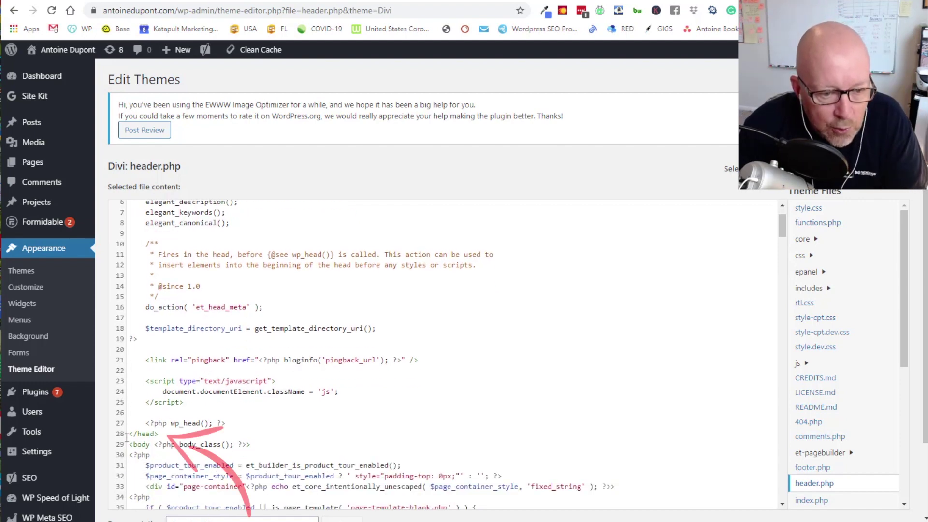
pyautogui.moveTo(140, 436); pyautogui.dragTo(156, 435)
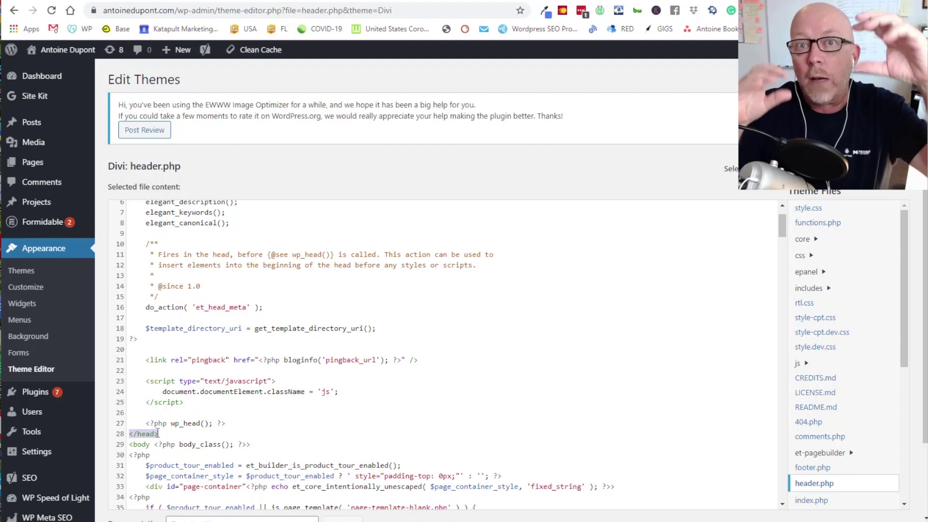
# Step: Paste the Facebook Pixel code onto new blank lines just above </head> in header.php
pyautogui.click(130, 434)
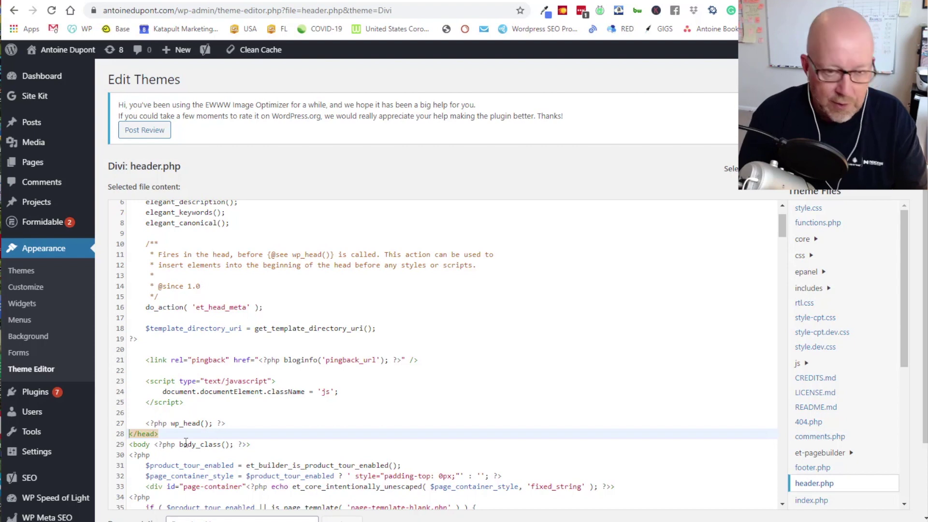
pyautogui.press('Return')
pyautogui.press('Return')
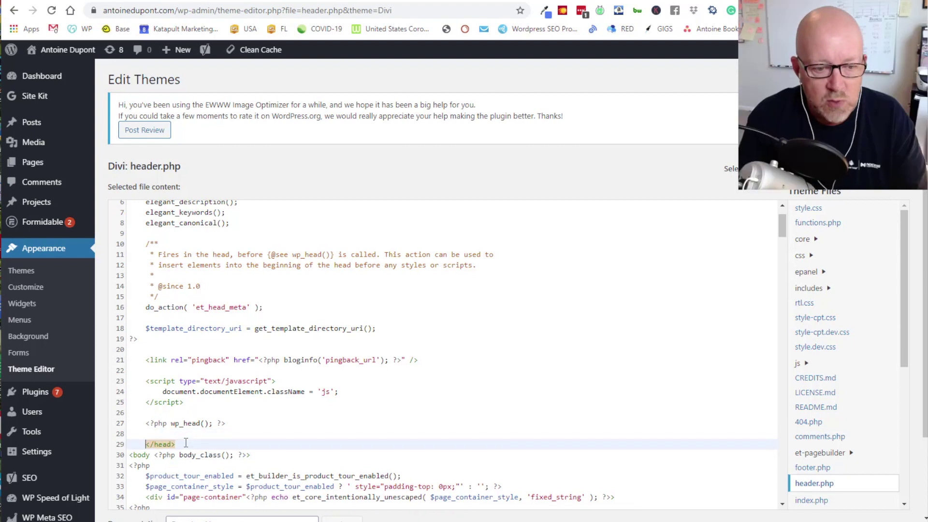
pyautogui.press('Return')
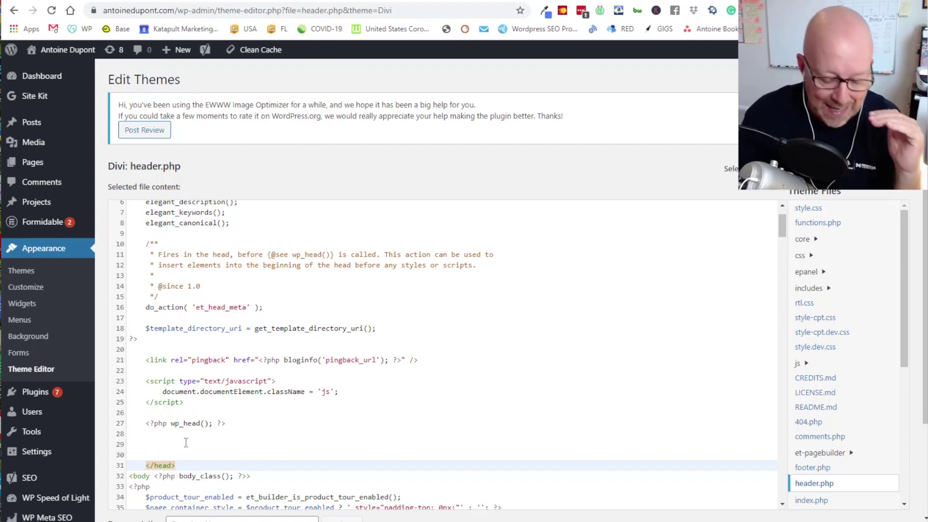
pyautogui.press('Up')
pyautogui.press('Up')
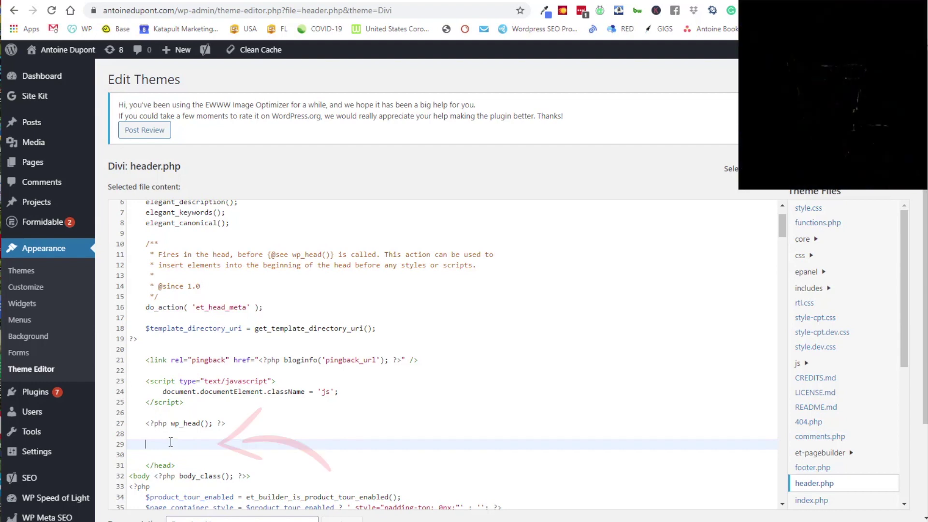
pyautogui.rightClick(171, 442)
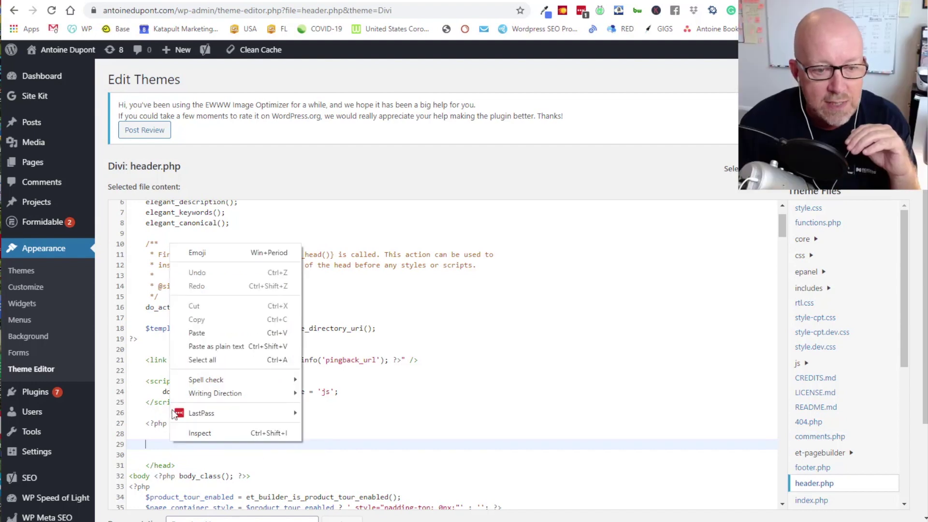
pyautogui.click(202, 333)
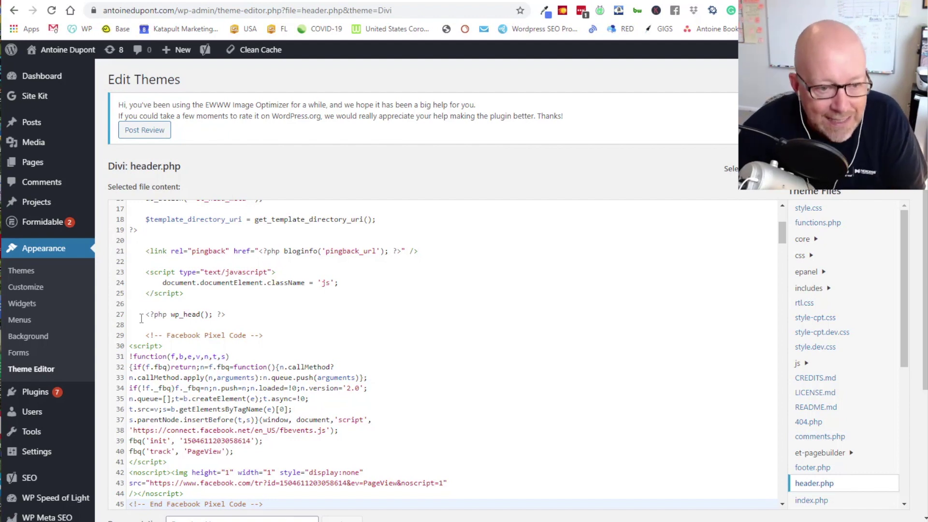
# Step: Verify the pixel code sits between wp_head and </head>, then save header.php with Update File
pyautogui.moveTo(144, 315); pyautogui.dragTo(234, 317)
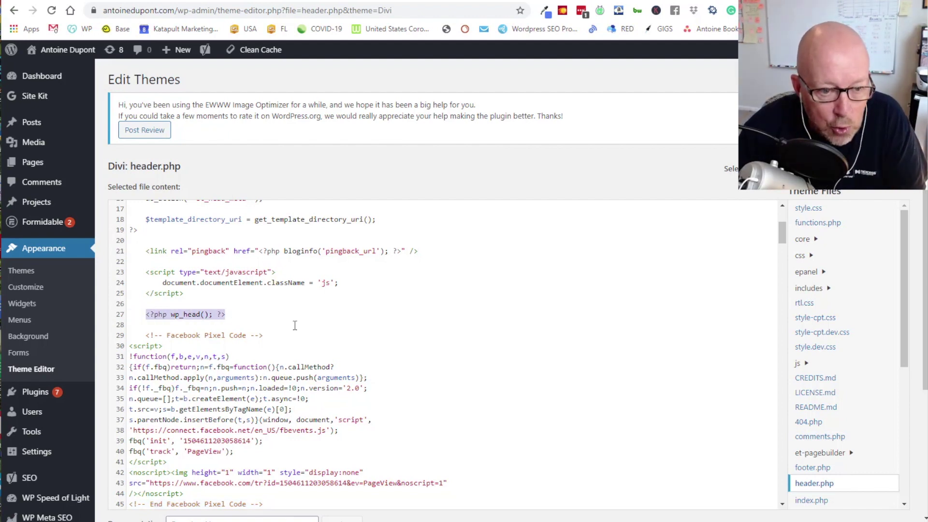
pyautogui.scroll(-3, 295, 325)
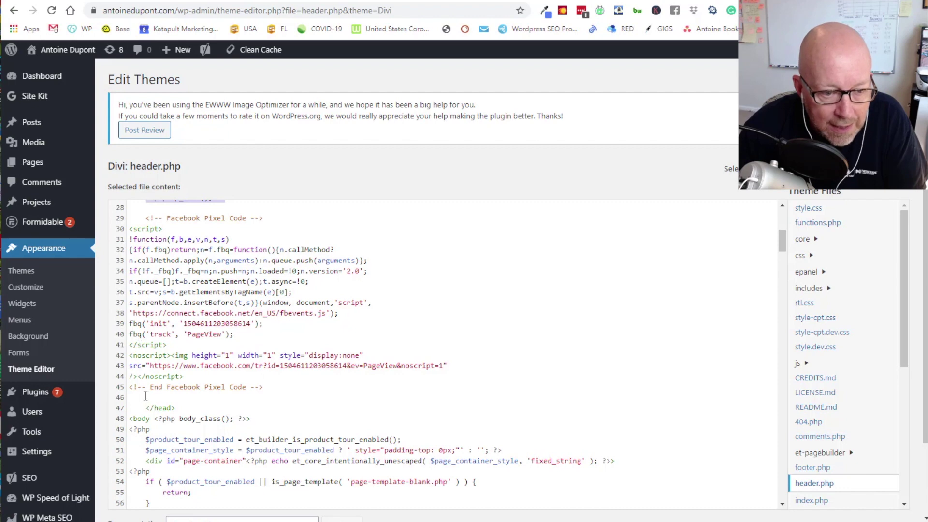
pyautogui.moveTo(141, 408); pyautogui.dragTo(185, 409)
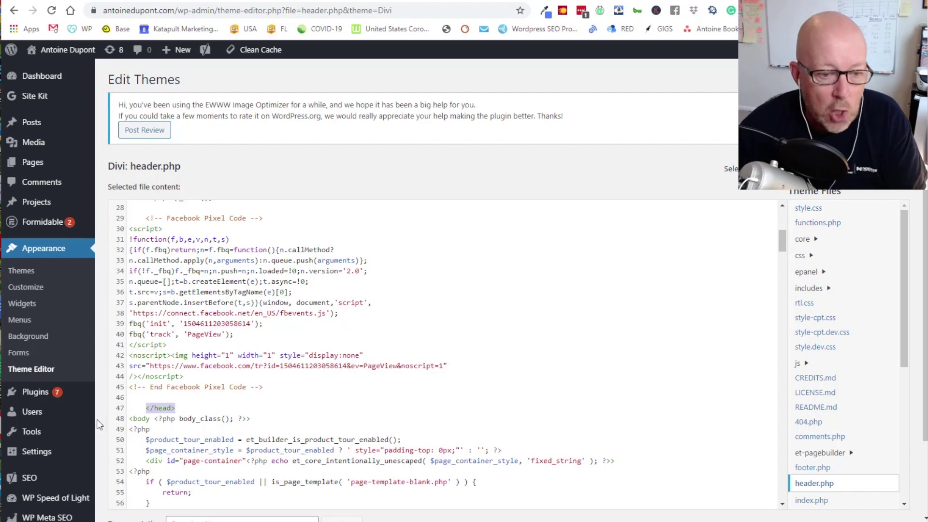
pyautogui.scroll(-2, 98, 424)
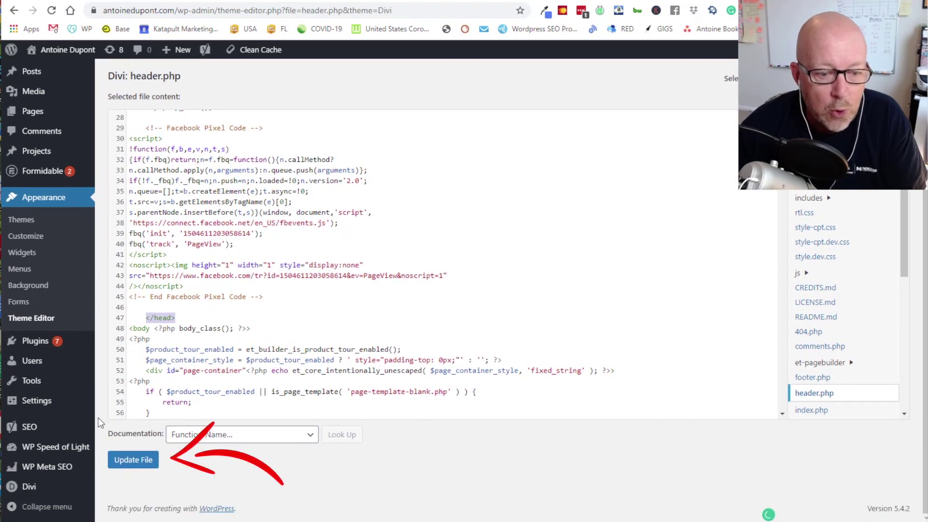
pyautogui.click(130, 464)
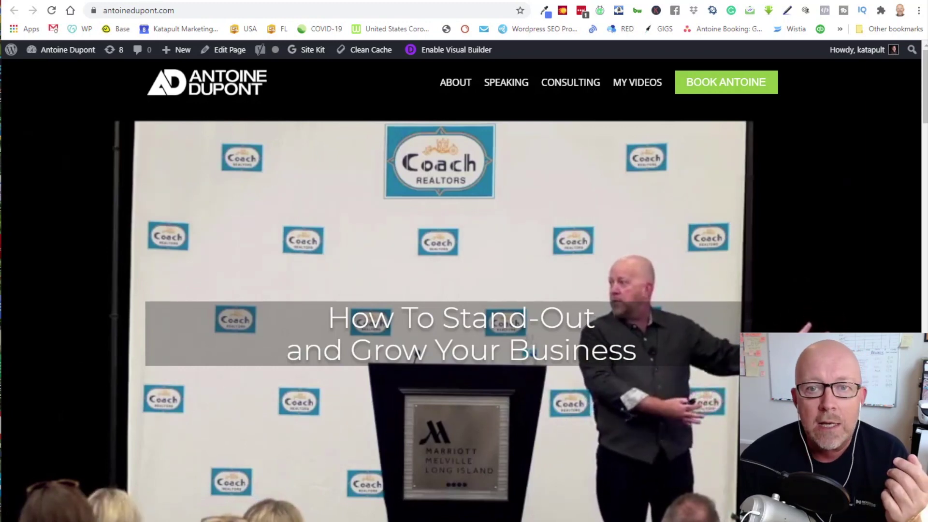
# Step: Reload the homepage and check it for the new pixel with Facebook Pixel Helper
pyautogui.click(54, 11)
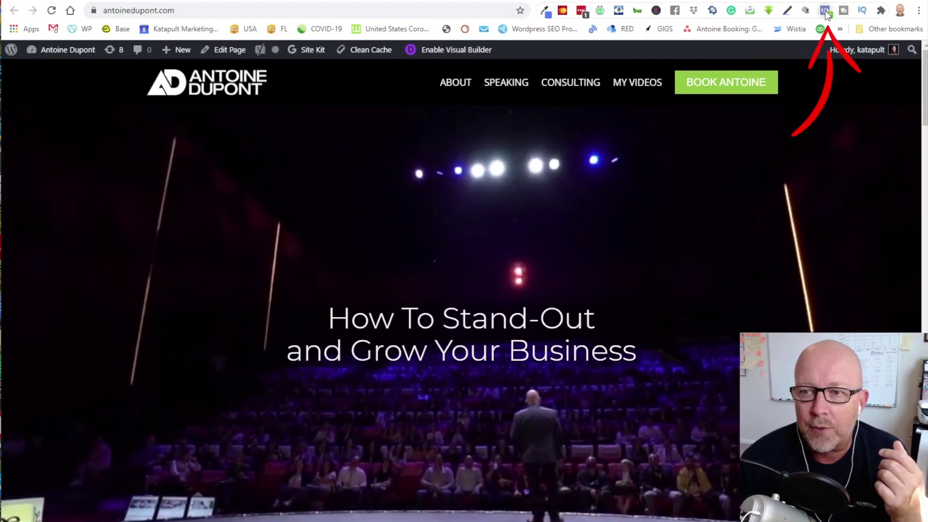
pyautogui.click(825, 11)
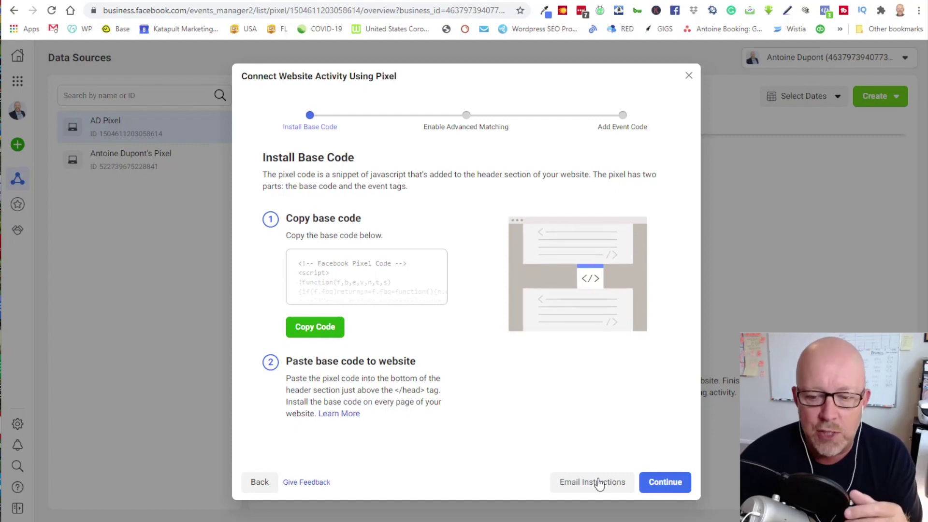
# Step: Continue from the base code step to the Automatic Advanced Matching step
pyautogui.click(664, 482)
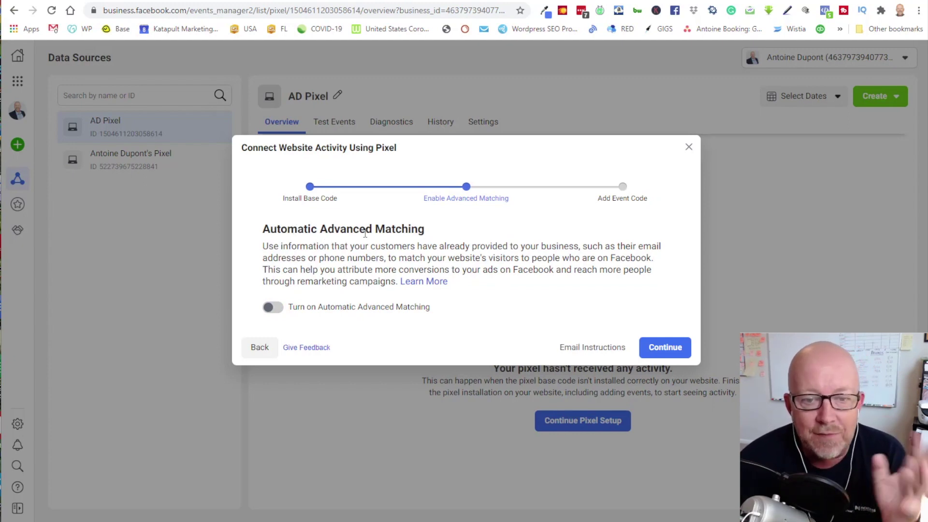
# Step: Enable Automatic Advanced Matching, keeping all five customer fields (Gender included) on, and proceed to Add Event Code
pyautogui.click(277, 309)
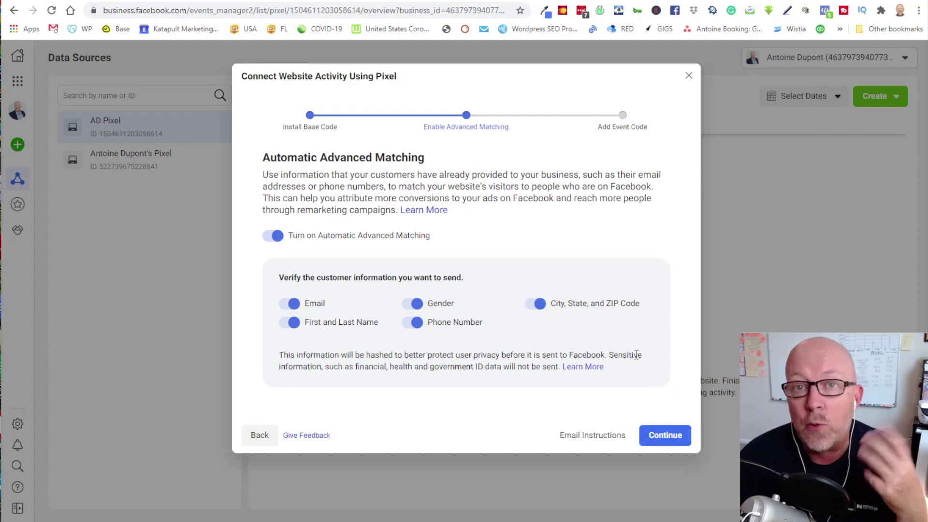
pyautogui.click(414, 307)
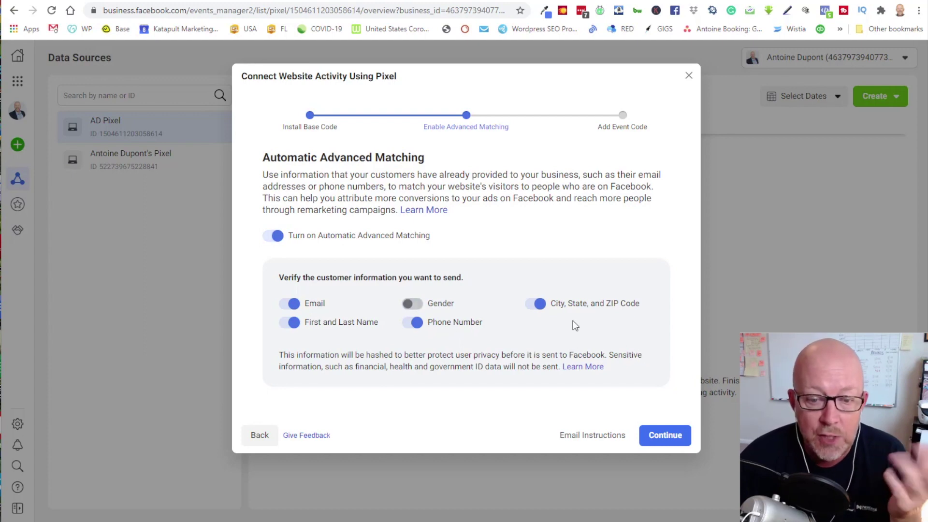
pyautogui.click(406, 305)
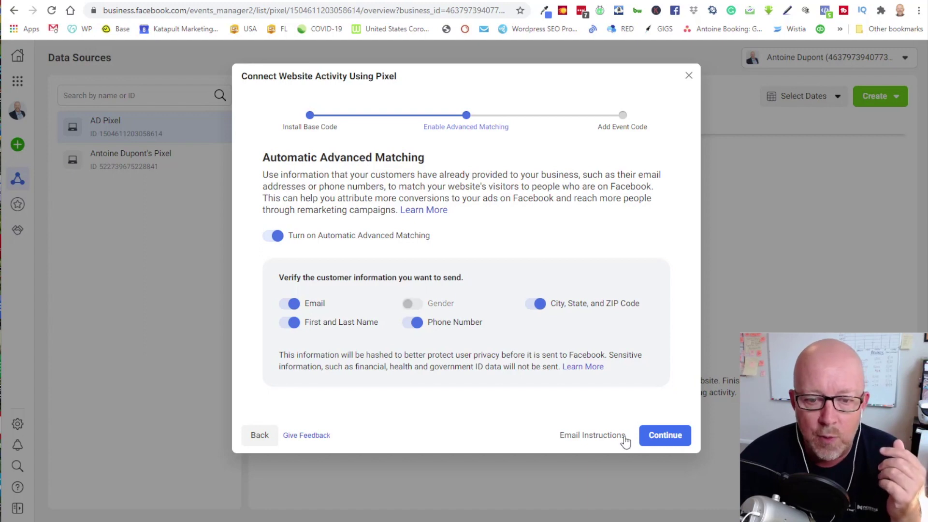
pyautogui.click(660, 440)
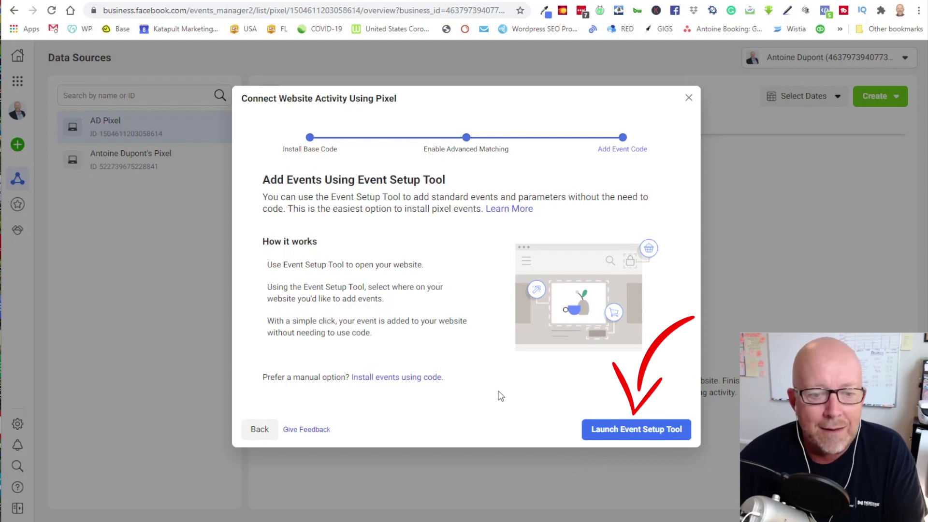
# Step: Launch the Event Setup Tool, then cancel it without adding events to return to AD Pixel's overview
pyautogui.click(610, 429)
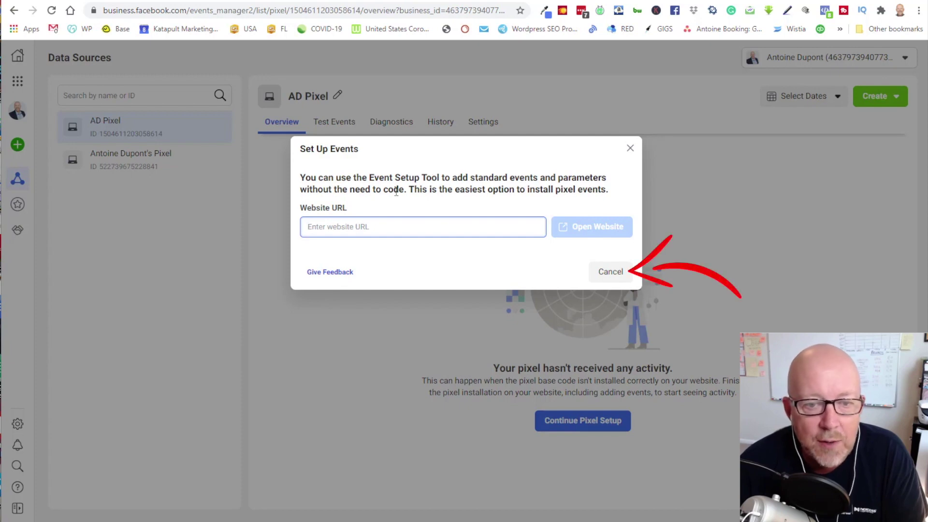
pyautogui.click(609, 272)
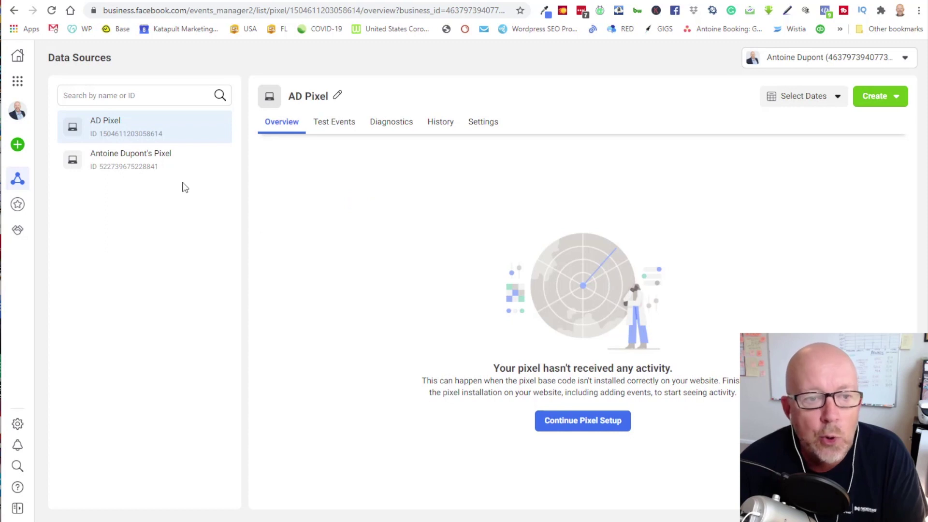